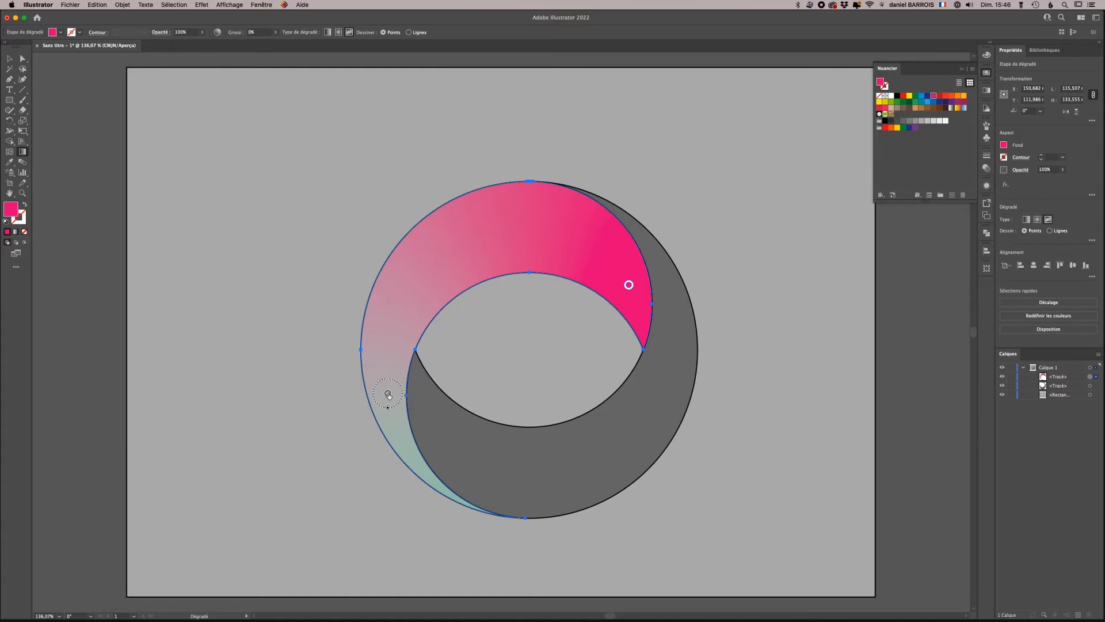
Step: Make the upper crescent's lower-left gradient point green and add a yellow and a blue point along its arc
{"action": "left_click", "coordinate": [387, 392]}
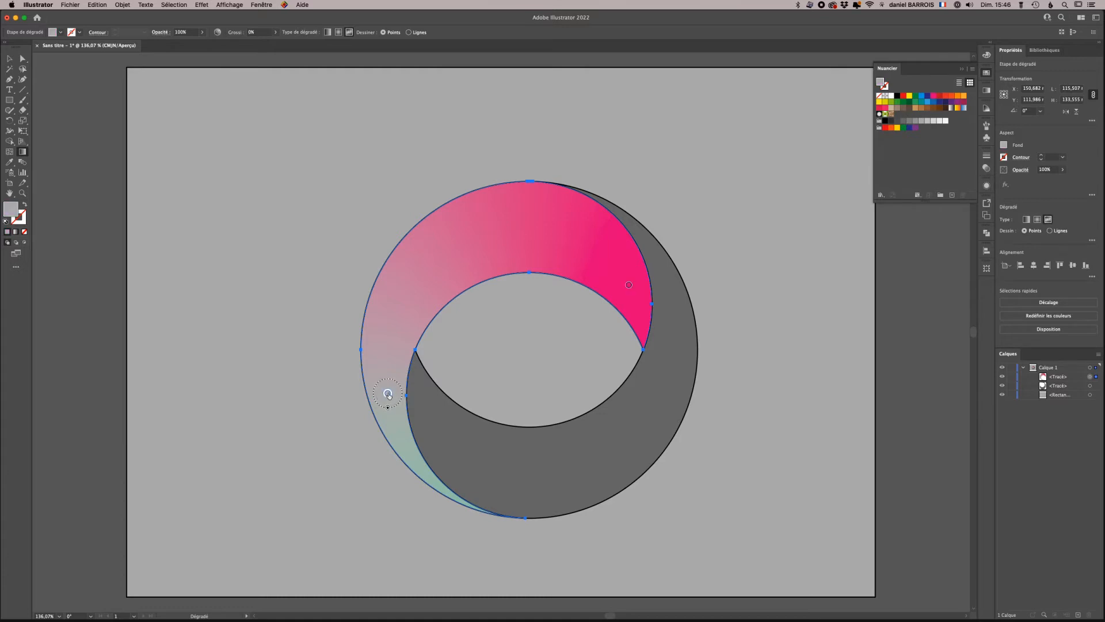
{"action": "left_click", "coordinate": [916, 96]}
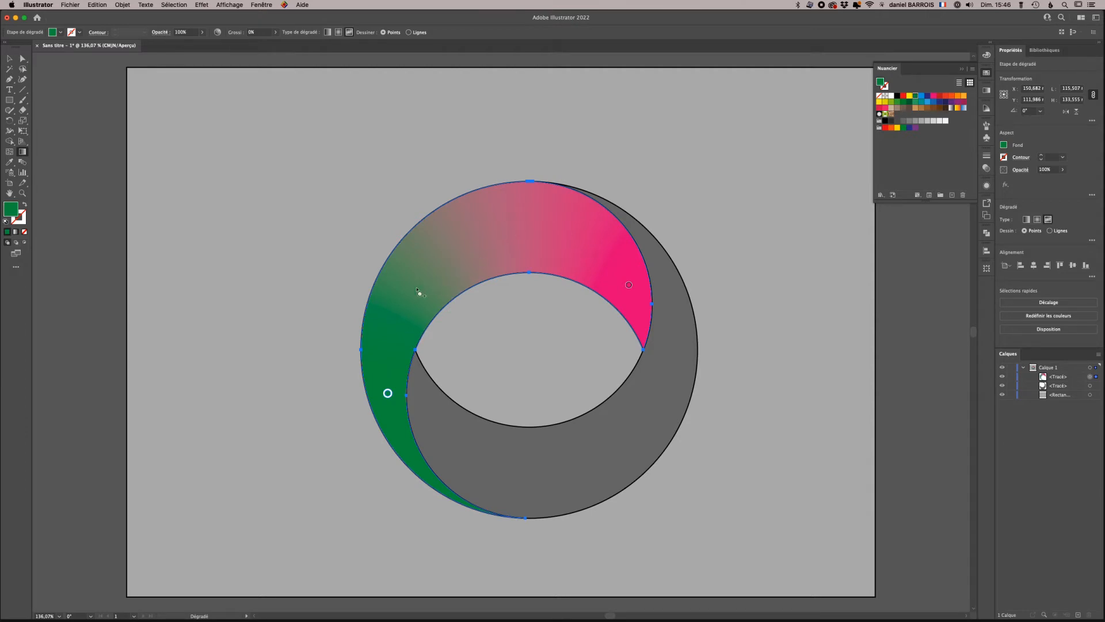
{"action": "left_click", "coordinate": [427, 273]}
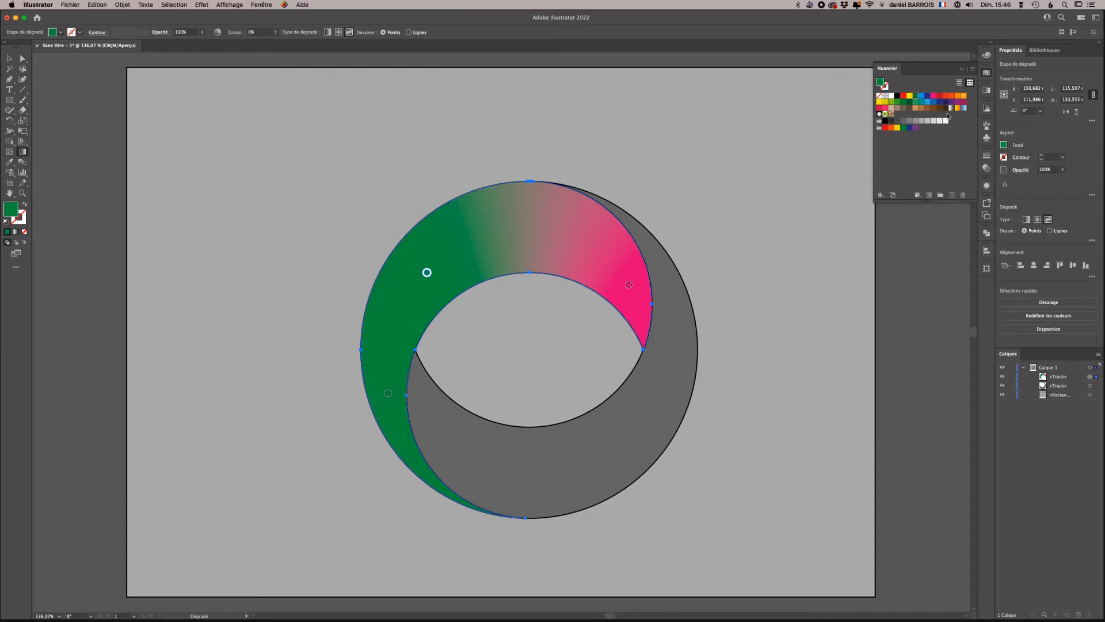
{"action": "left_click", "coordinate": [910, 96]}
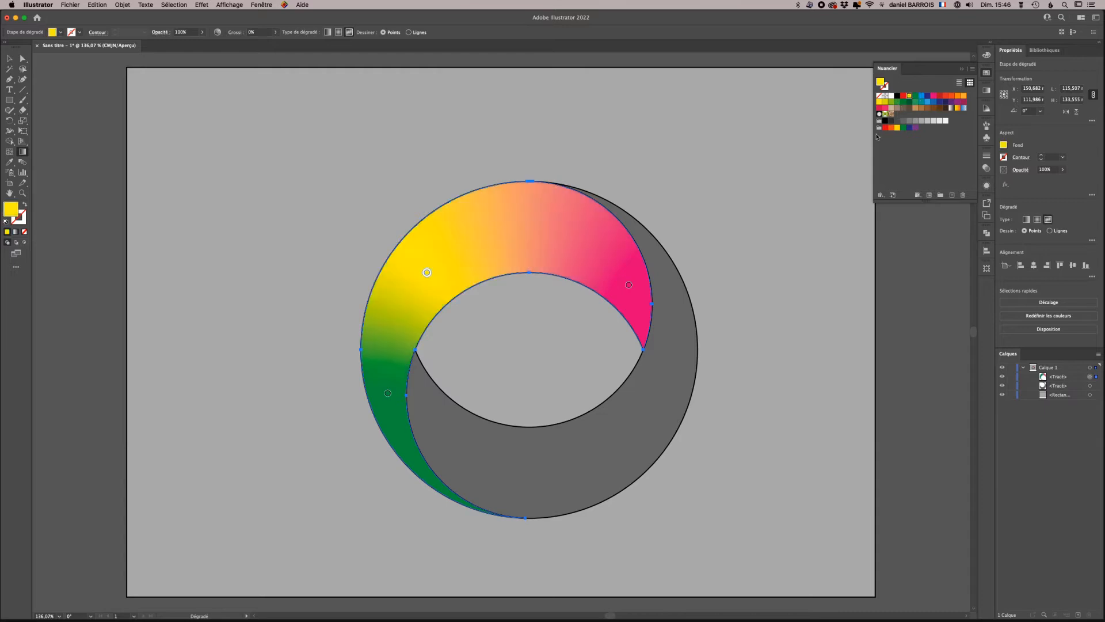
{"action": "left_click", "coordinate": [541, 231]}
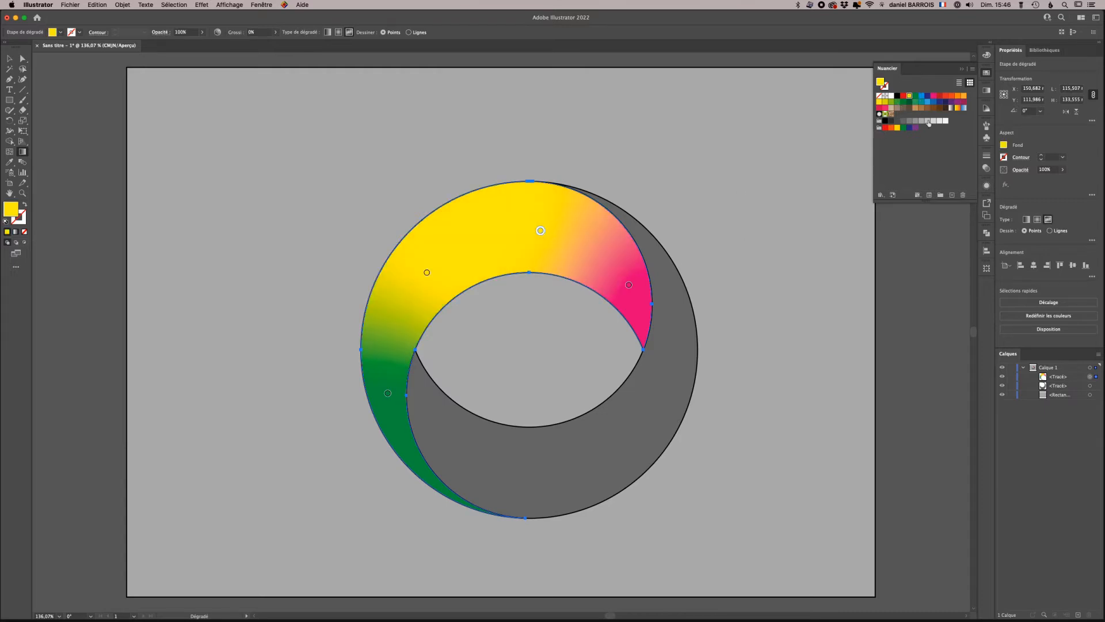
{"action": "left_click", "coordinate": [922, 95]}
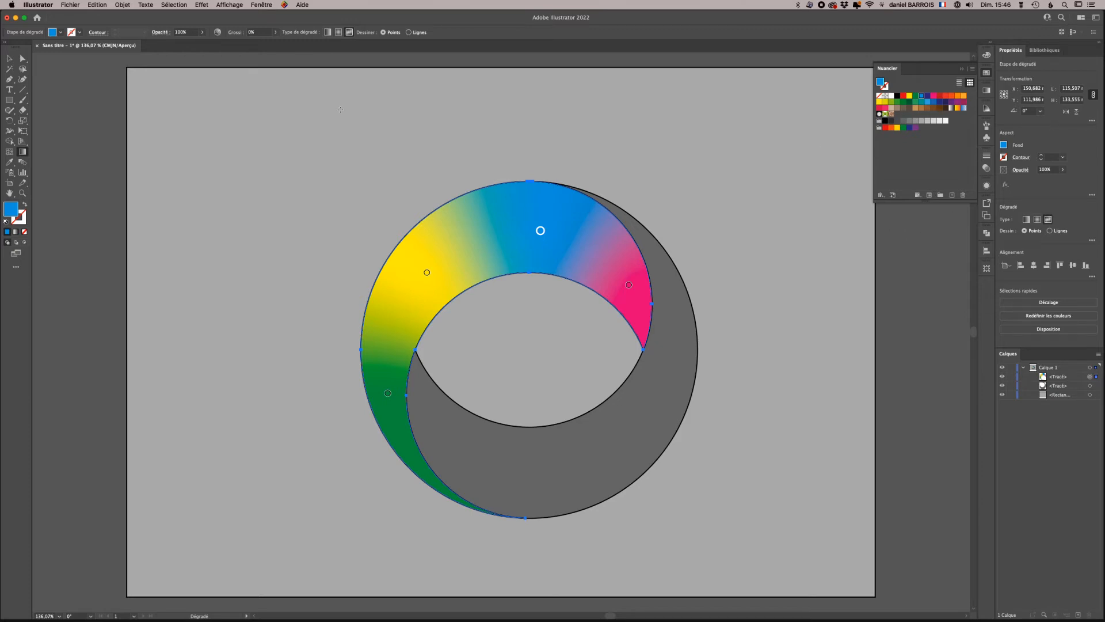
Step: Try to store the upper crescent's freeform gradient as a swatch
{"action": "left_click", "coordinate": [9, 58]}
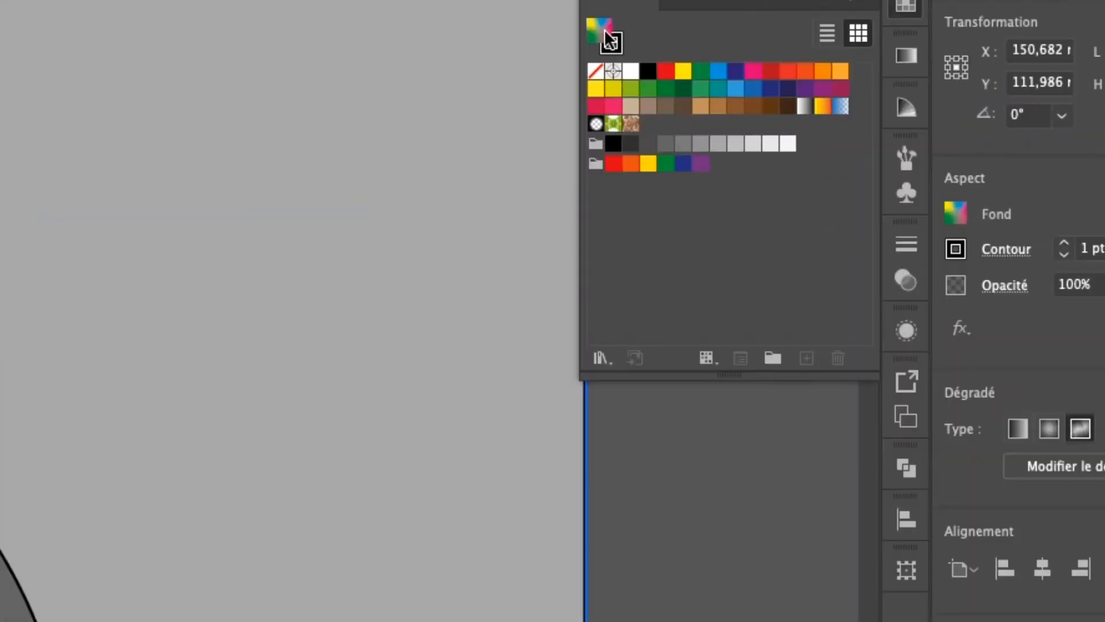
{"action": "left_click_drag", "start_coordinate": [882, 83], "coordinate": [892, 100]}
{"action": "left_click_drag", "start_coordinate": [630, 81], "coordinate": [702, 233]}
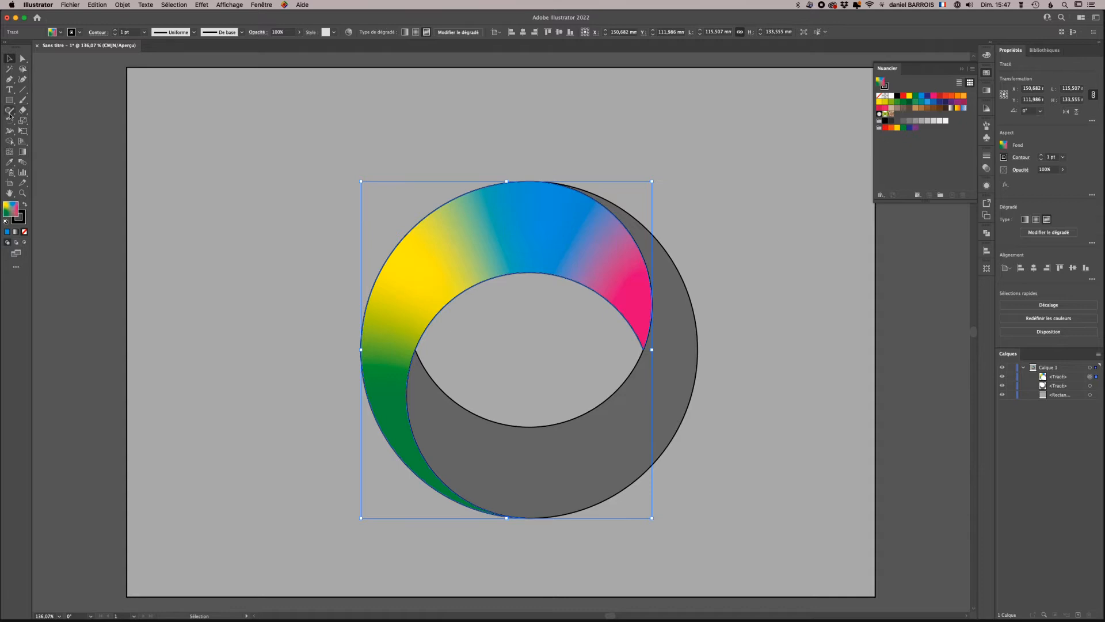
{"action": "left_click", "coordinate": [21, 151]}
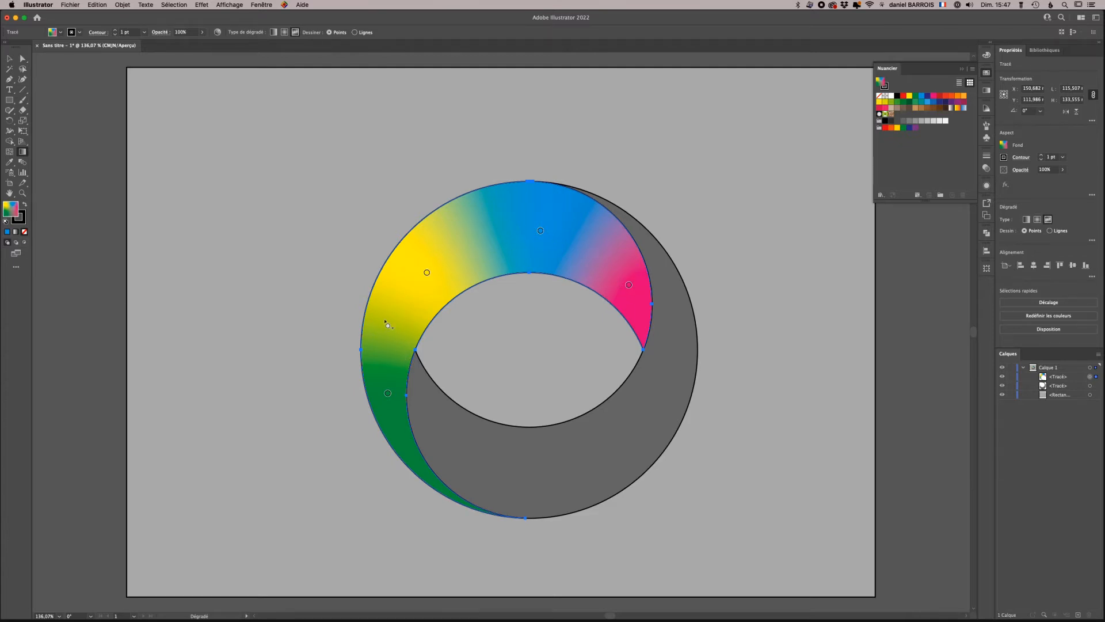
{"action": "left_click", "coordinate": [8, 60]}
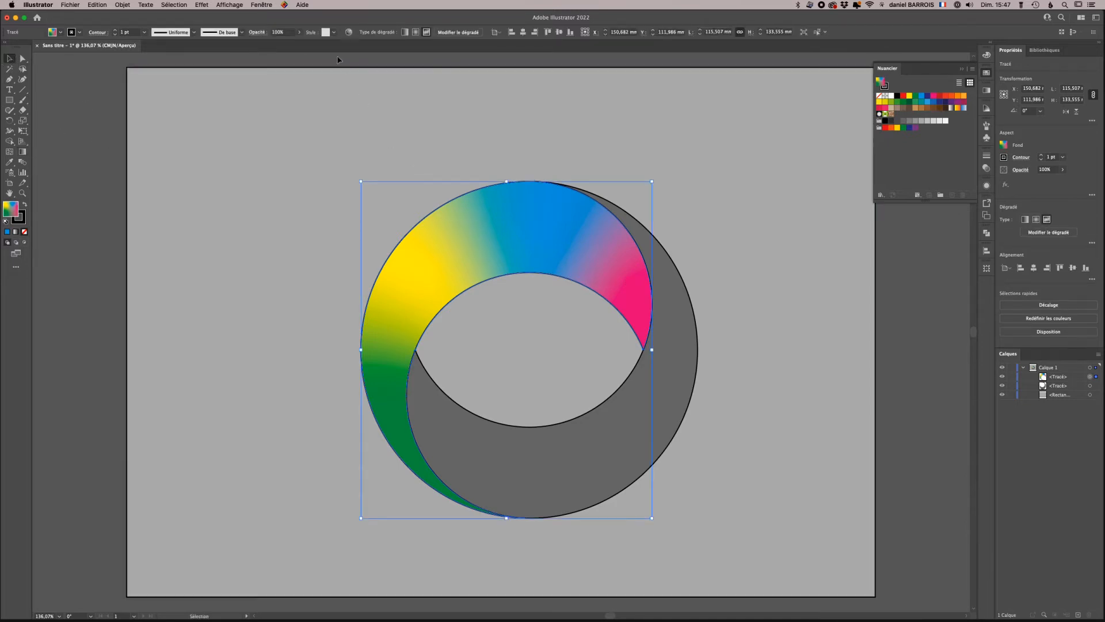
Step: Show the graphic styles, apply a saved multicolour gradient style to the upper crescent and delete the four custom styles
{"action": "left_click", "coordinate": [262, 5]}
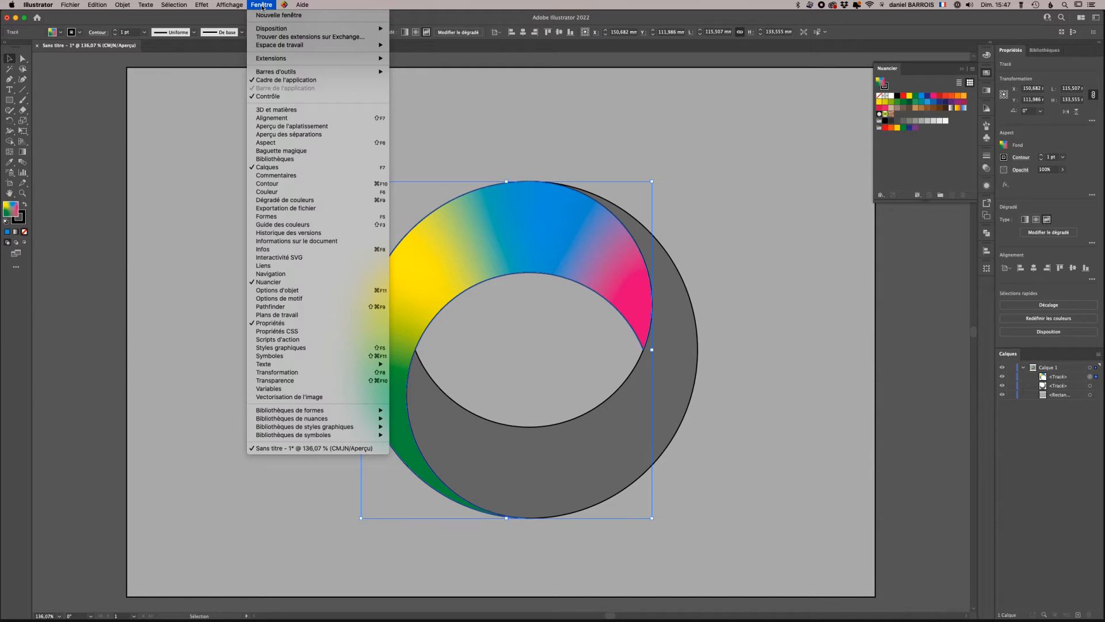
{"action": "left_click", "coordinate": [290, 348]}
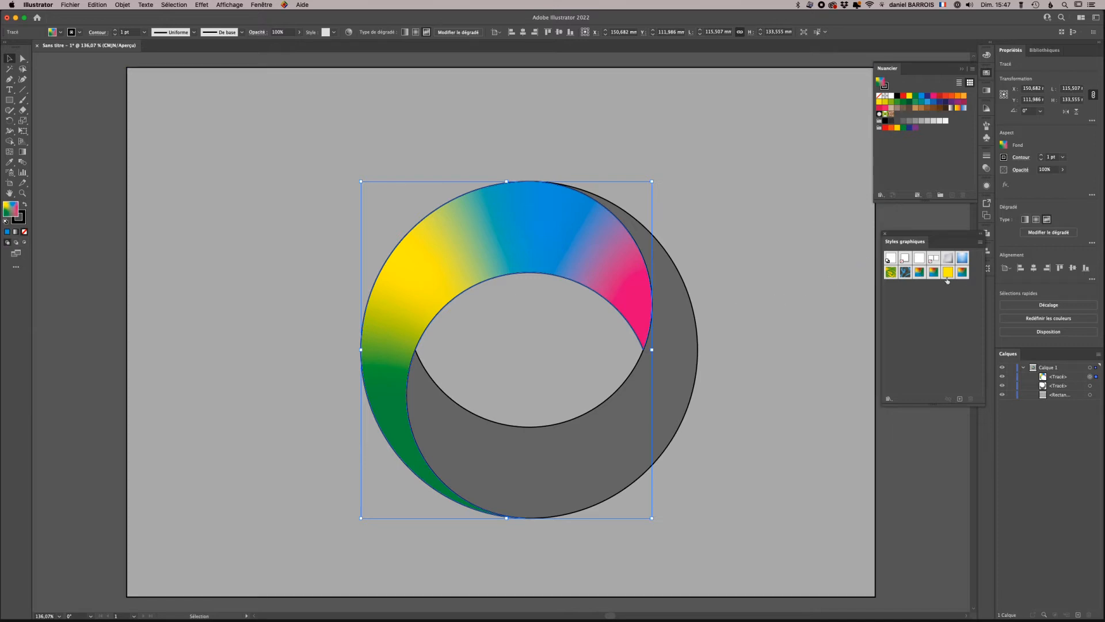
{"action": "left_click", "coordinate": [921, 277]}
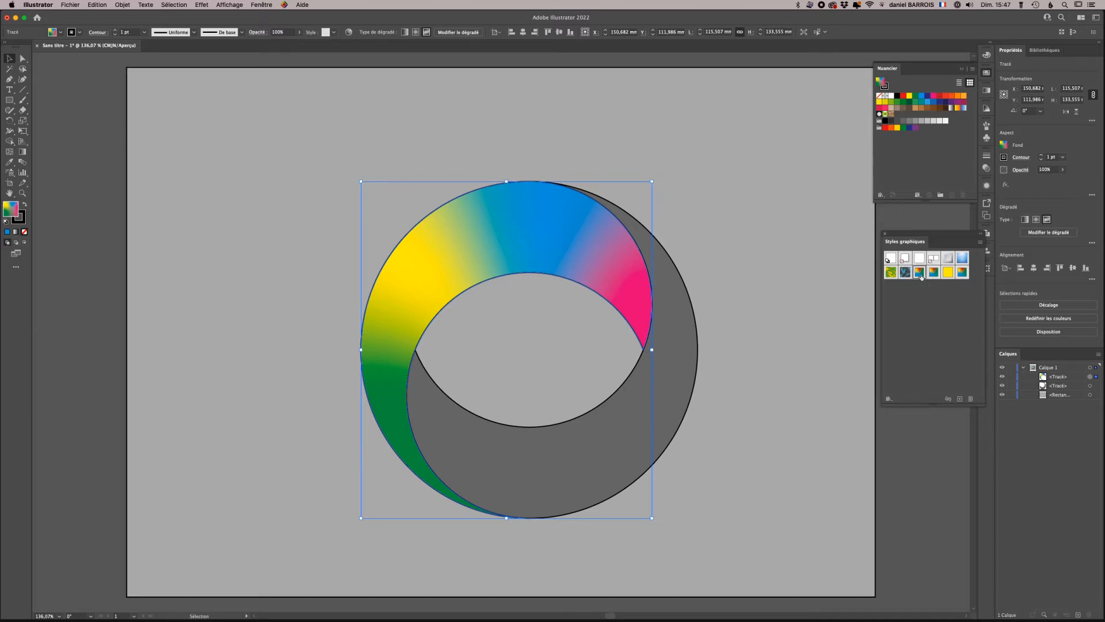
{"action": "left_click", "coordinate": [959, 279]}
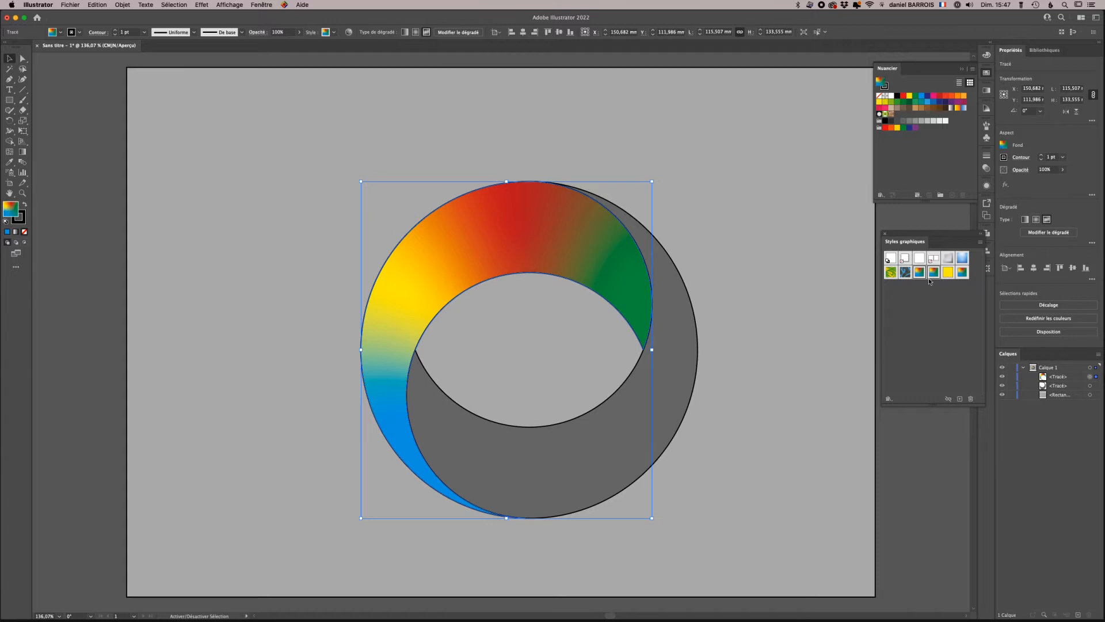
{"action": "left_click", "coordinate": [963, 276]}
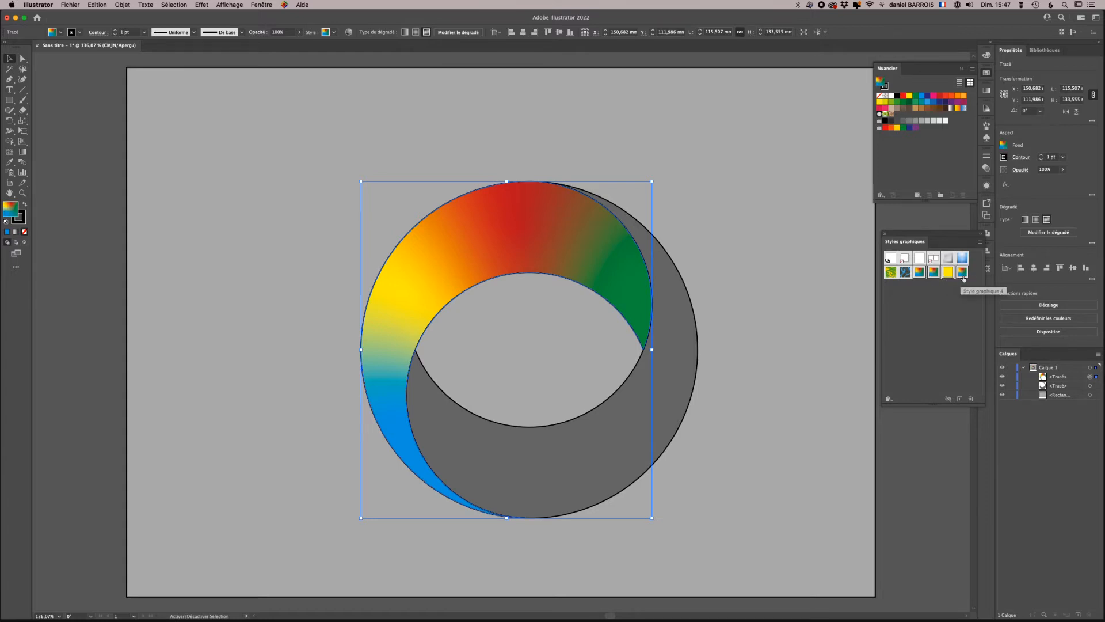
{"action": "left_click", "coordinate": [971, 399]}
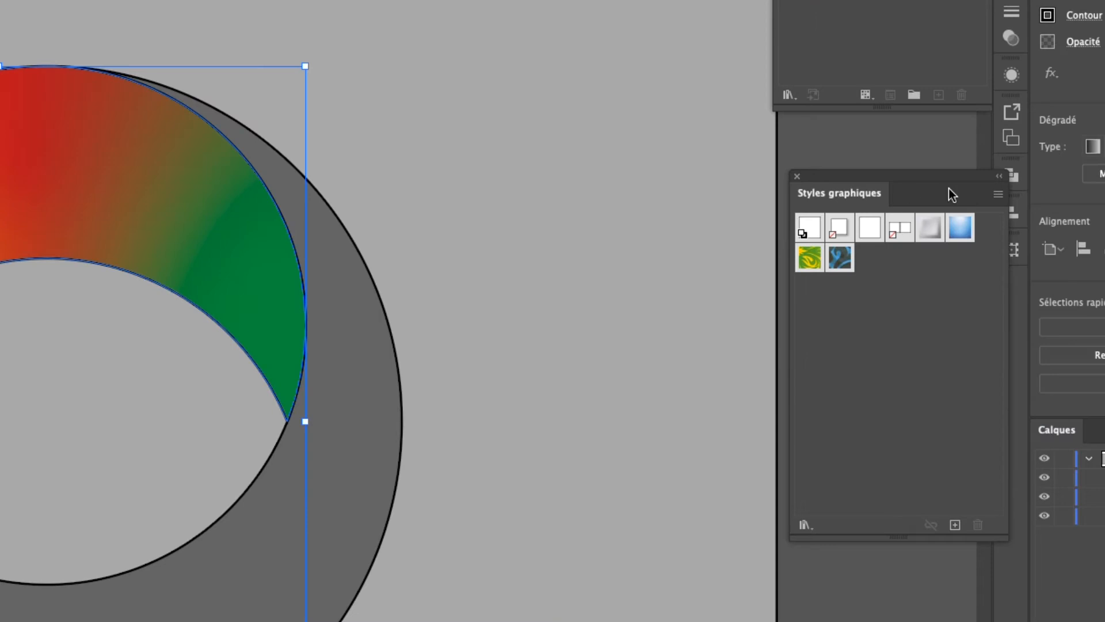
Step: Save the upper crescent's freeform gradient as a new graphic style and apply it to the grey lower crescent
{"action": "left_click", "coordinate": [956, 525]}
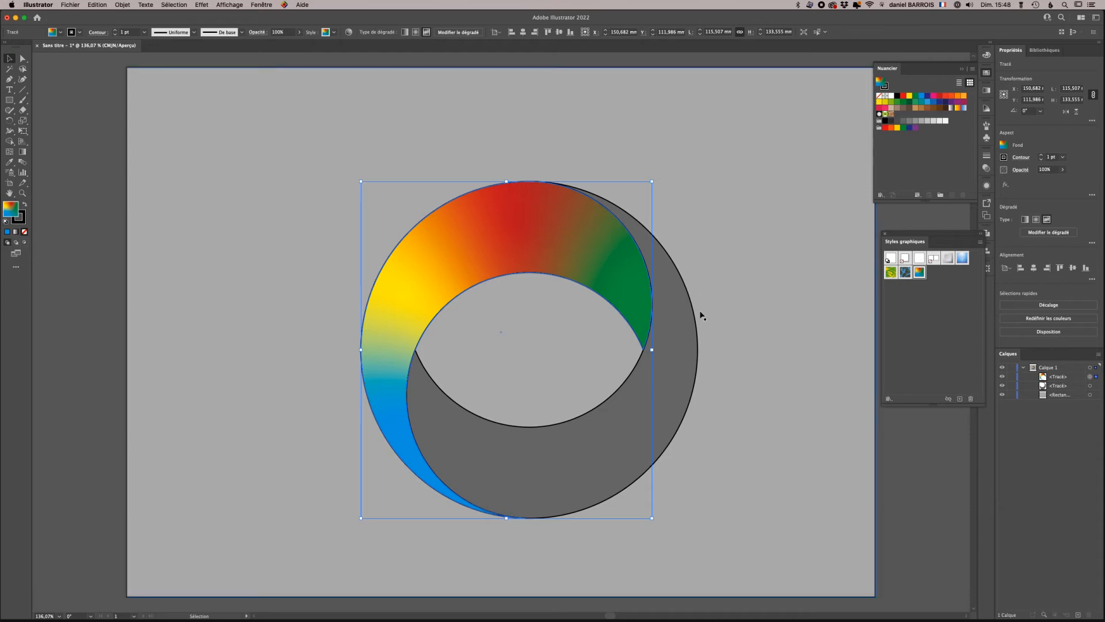
{"action": "left_click", "coordinate": [669, 344]}
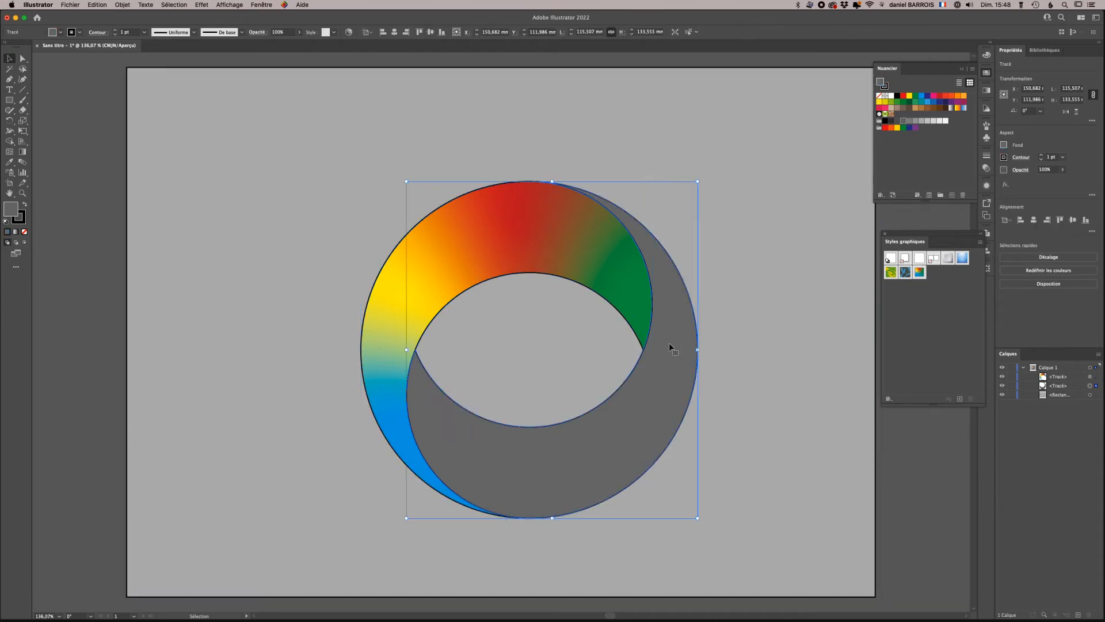
{"action": "left_click", "coordinate": [920, 271]}
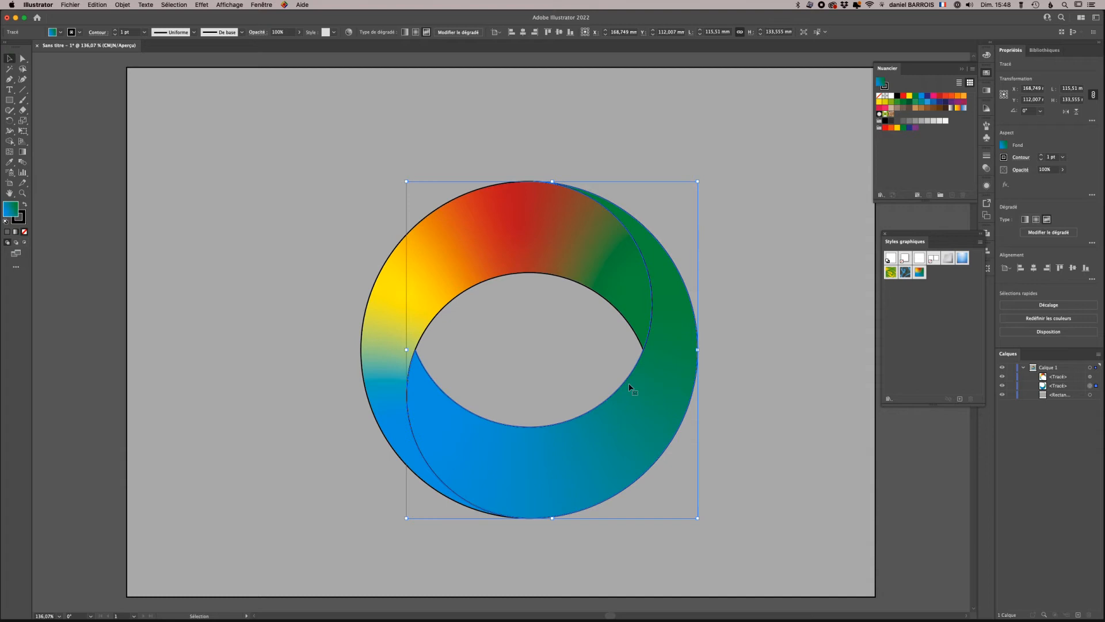
Step: Draw an ellipse about 98 by 72 mm at the artboard's upper left, fill it with the saved gradient style and show its gradient points
{"action": "left_click", "coordinate": [10, 100]}
{"action": "left_click_drag", "start_coordinate": [11, 101], "coordinate": [57, 121]}
{"action": "left_click_drag", "start_coordinate": [161, 104], "coordinate": [408, 285]}
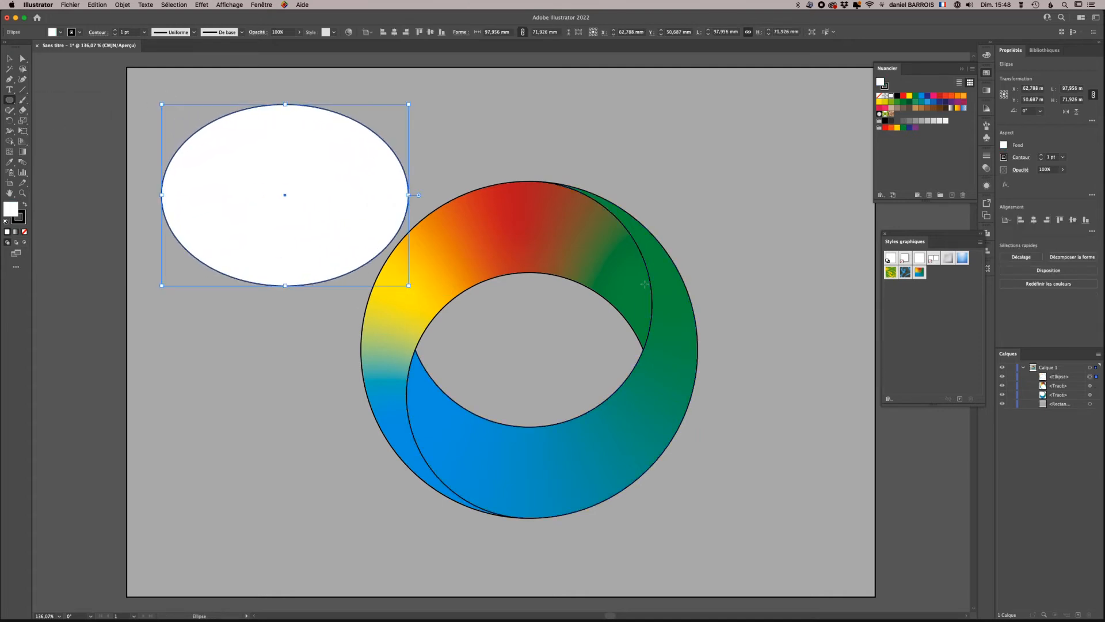
{"action": "left_click", "coordinate": [919, 272]}
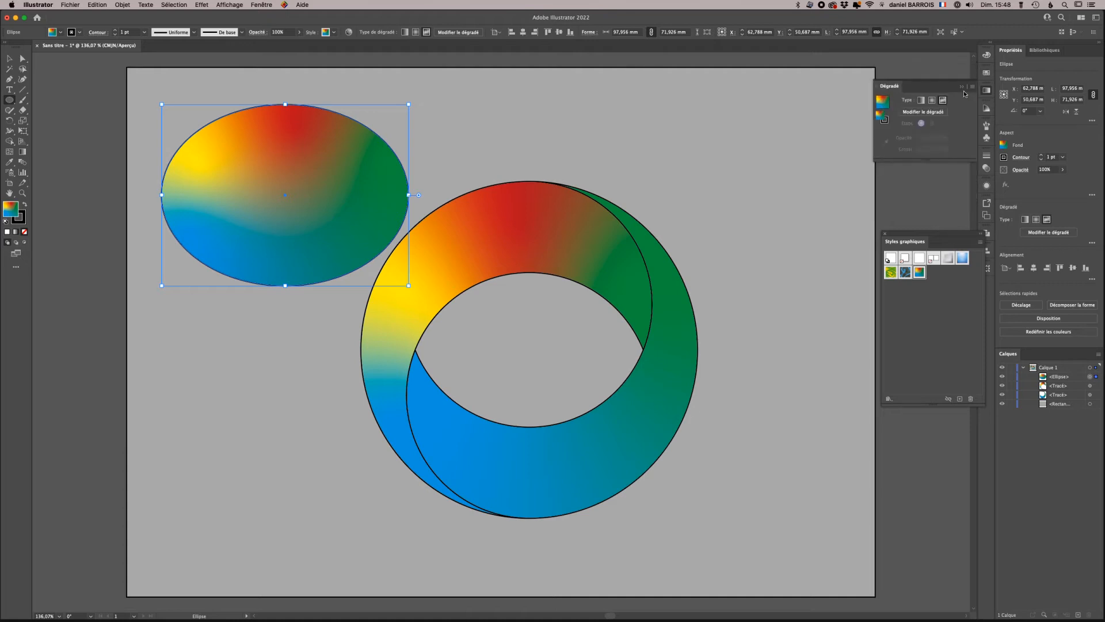
{"action": "left_click", "coordinate": [940, 101]}
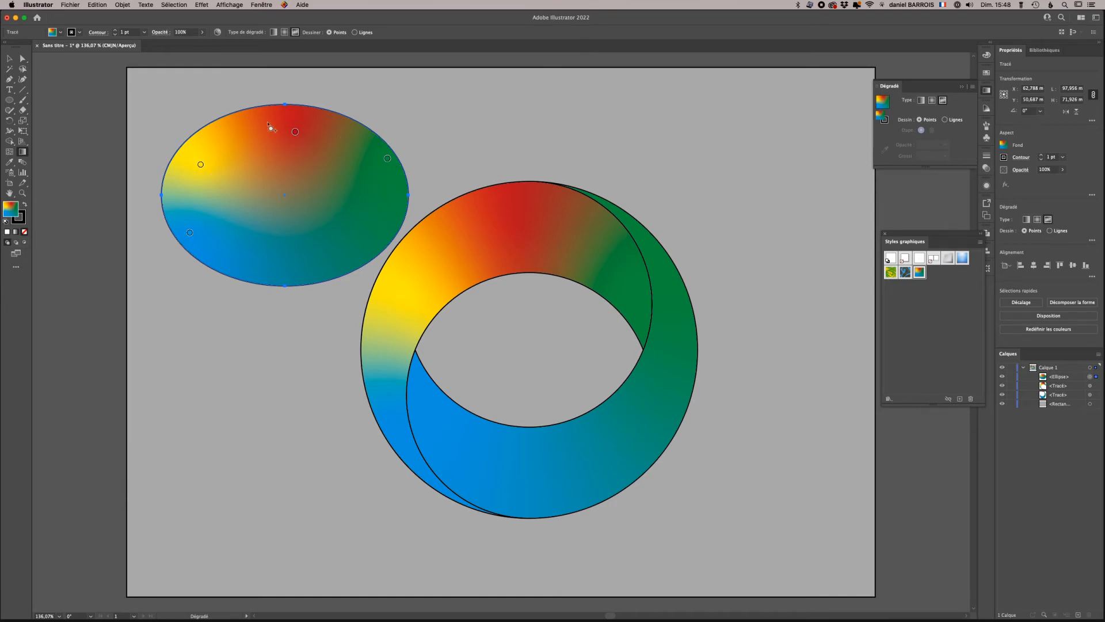
Step: Draw a rectangle about 64 by 61 mm at the artboard's upper right and apply the saved gradient style
{"action": "left_click", "coordinate": [9, 100]}
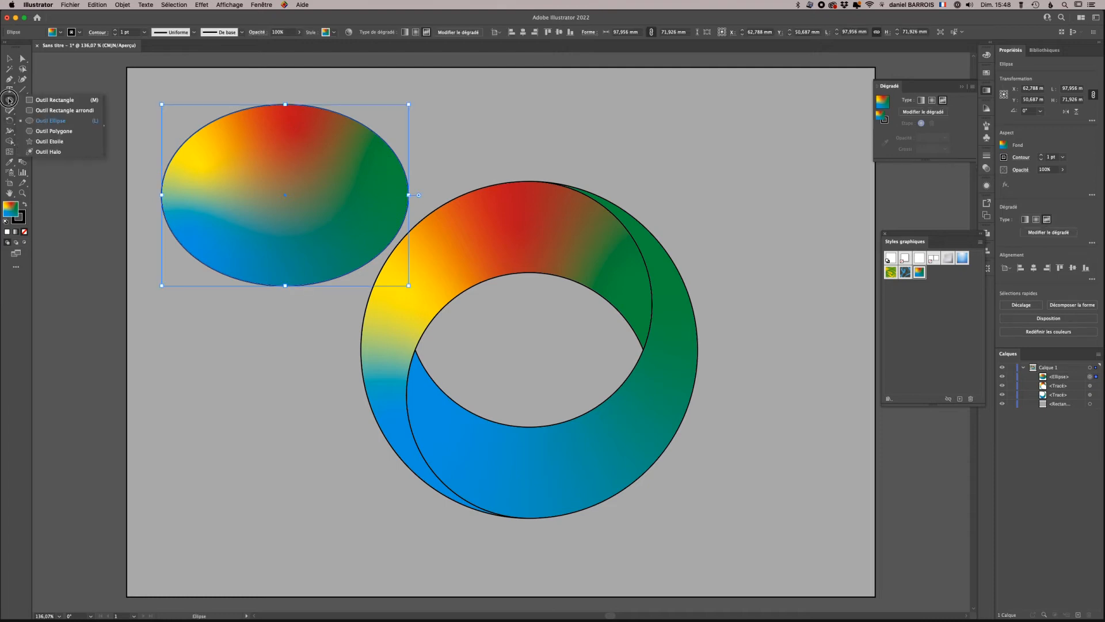
{"action": "left_click", "coordinate": [40, 102]}
{"action": "left_click_drag", "start_coordinate": [676, 85], "coordinate": [837, 239]}
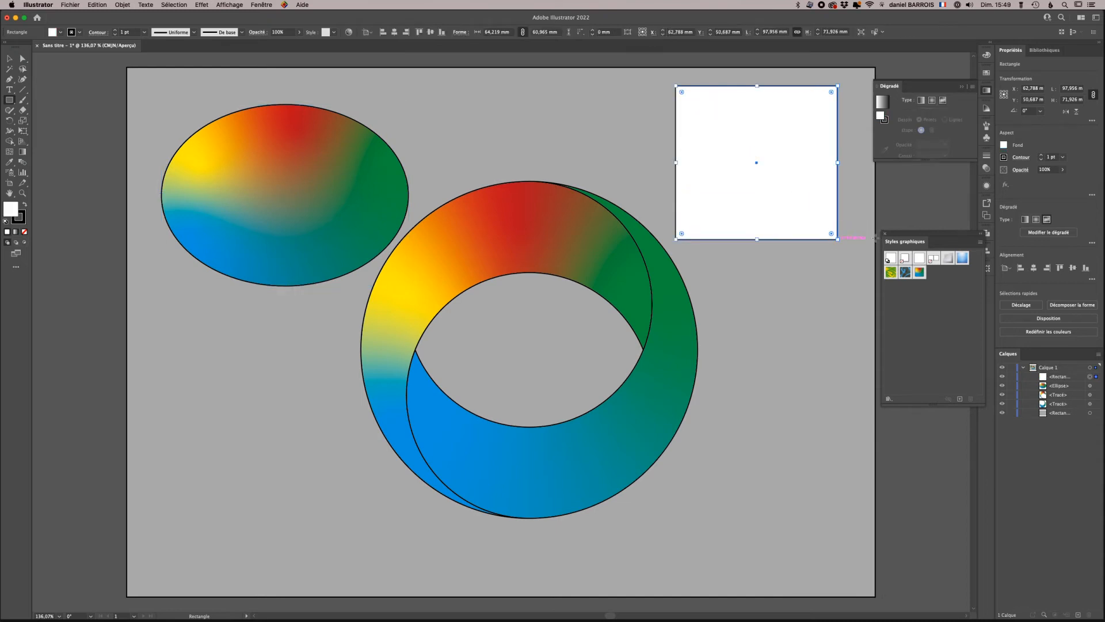
{"action": "left_click", "coordinate": [605, 318]}
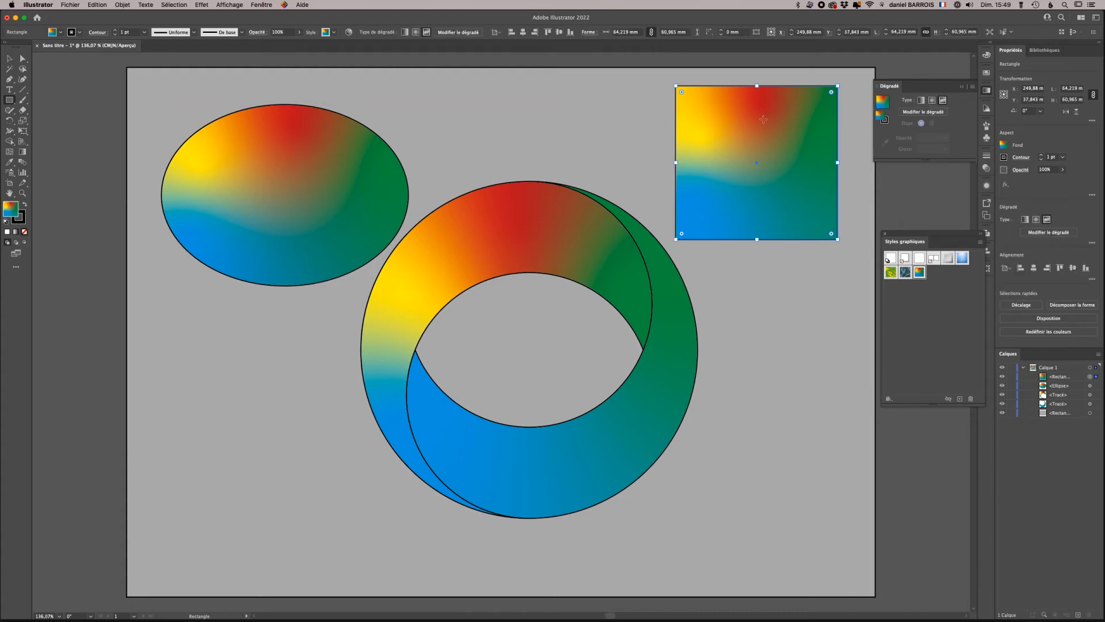
Step: Move the rectangle's blue gradient point right to the lower right area and its yellow point down to the lower left
{"action": "left_click", "coordinate": [924, 111]}
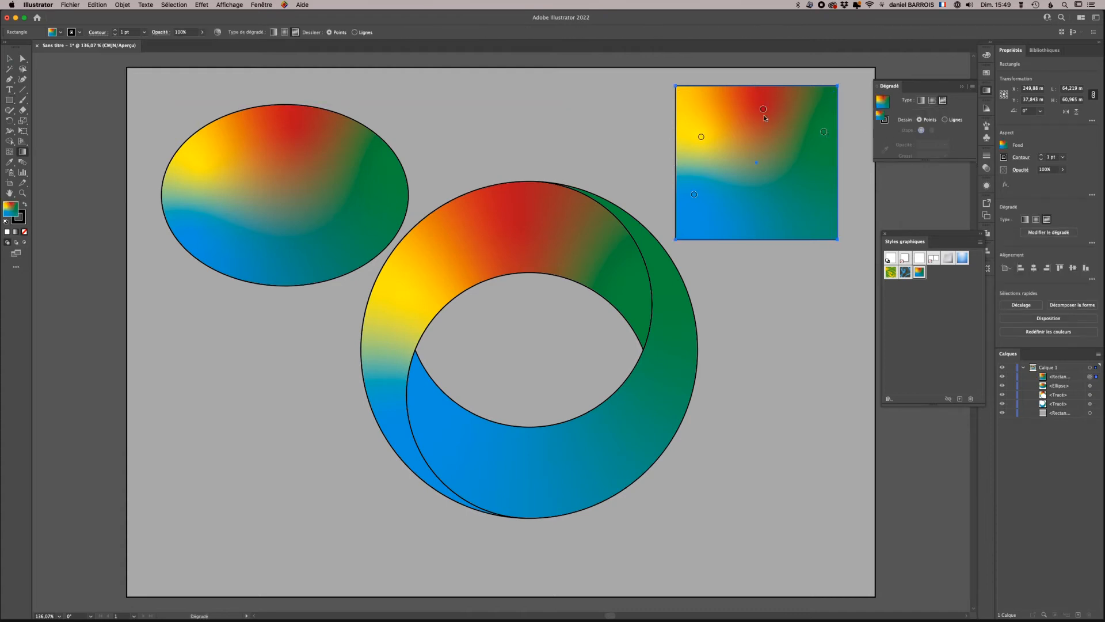
{"action": "left_click", "coordinate": [695, 194]}
{"action": "left_click_drag", "start_coordinate": [695, 195], "coordinate": [778, 185]}
{"action": "left_click_drag", "start_coordinate": [701, 136], "coordinate": [708, 186]}
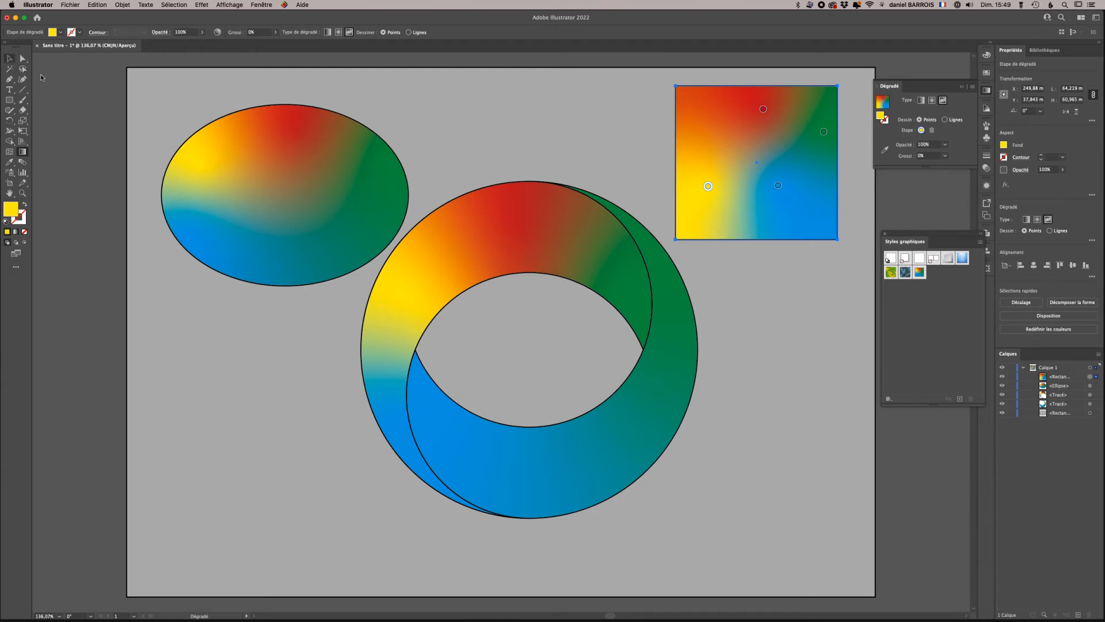
{"action": "key", "text": "v"}
Step: Add two points to the lower crescent's freeform gradient, coloring the right one yellow and the bottom one red
{"action": "left_click", "coordinate": [607, 458]}
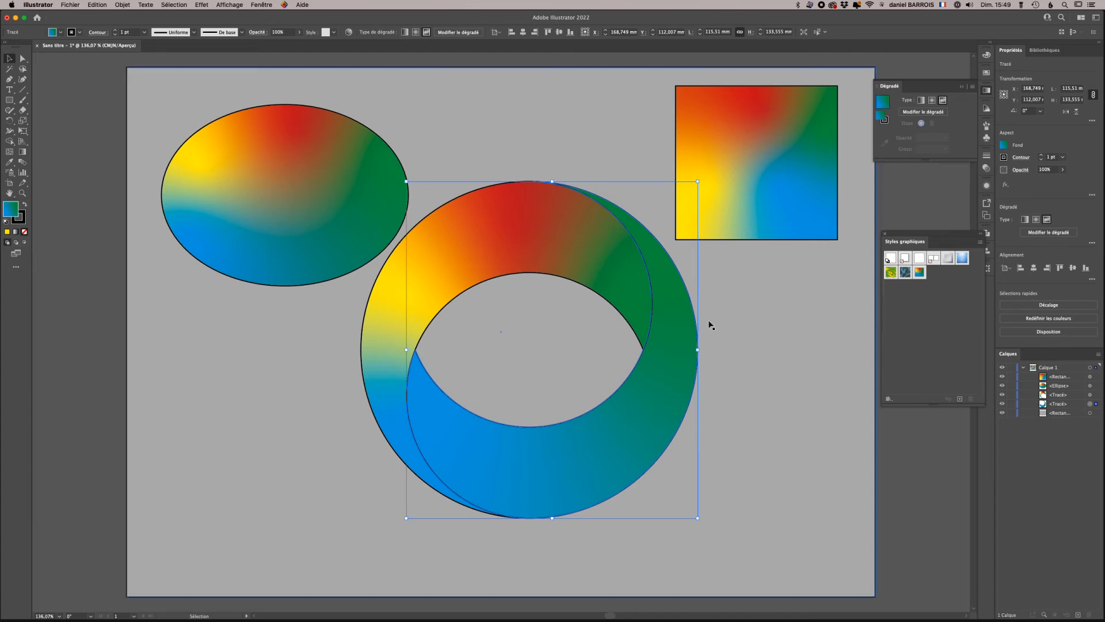
{"action": "left_click", "coordinate": [934, 112]}
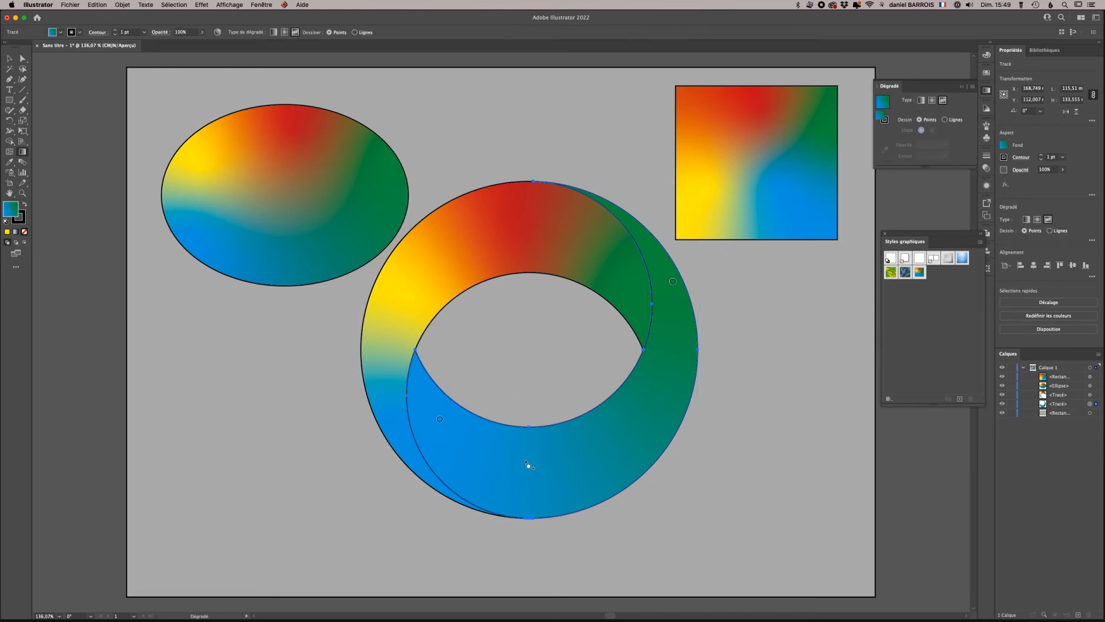
{"action": "left_click", "coordinate": [541, 468]}
{"action": "left_click", "coordinate": [639, 411]}
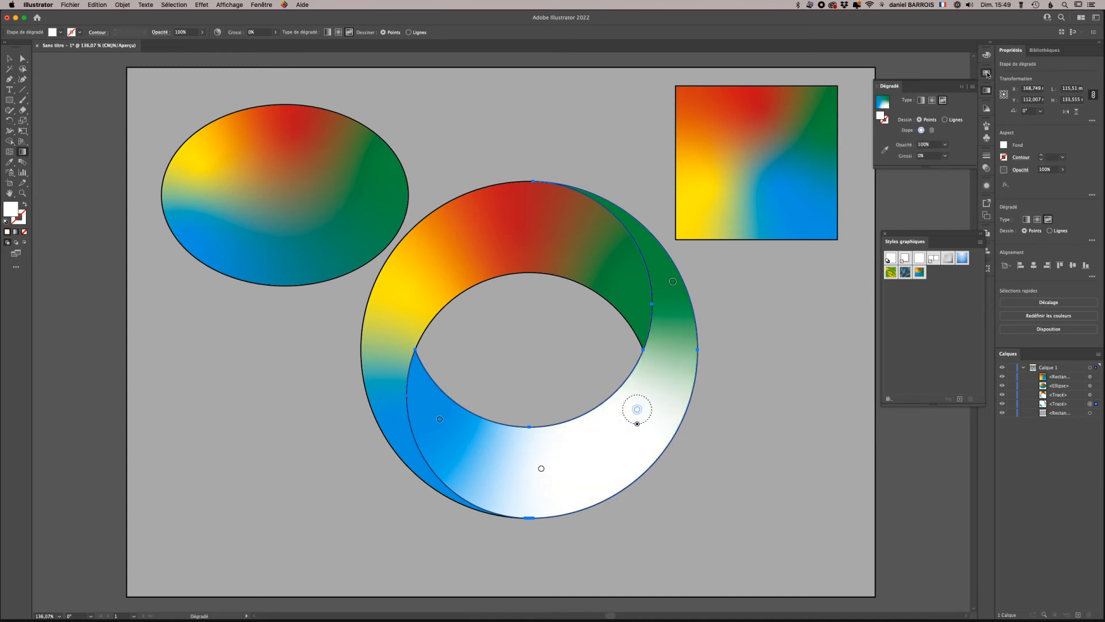
{"action": "left_click", "coordinate": [988, 73]}
{"action": "left_click", "coordinate": [908, 102]}
{"action": "left_click", "coordinate": [541, 468]}
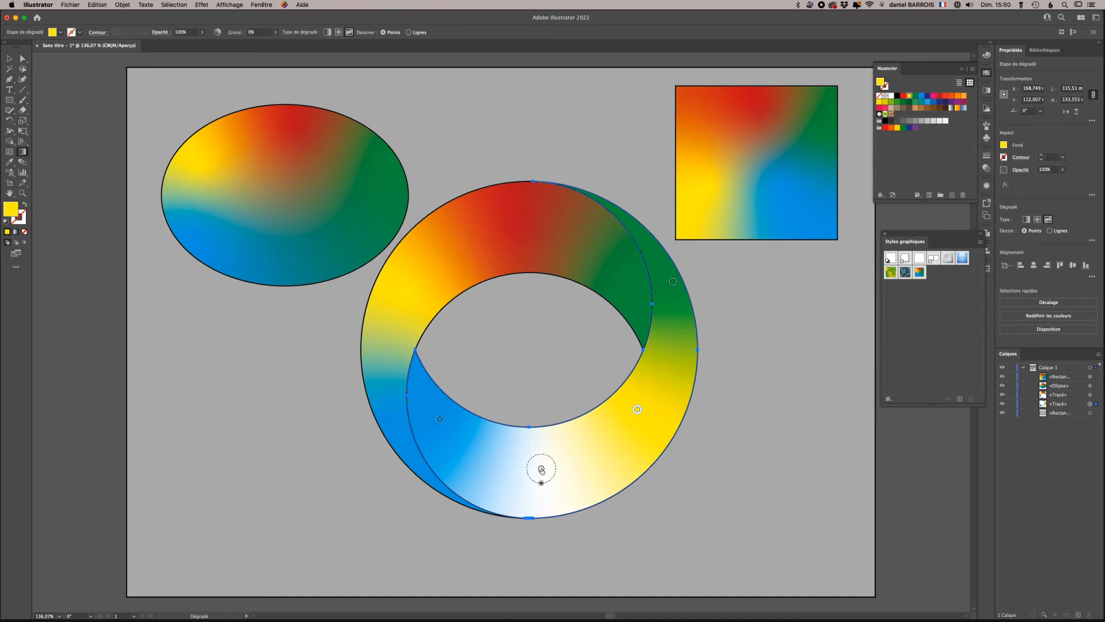
{"action": "left_click", "coordinate": [939, 97]}
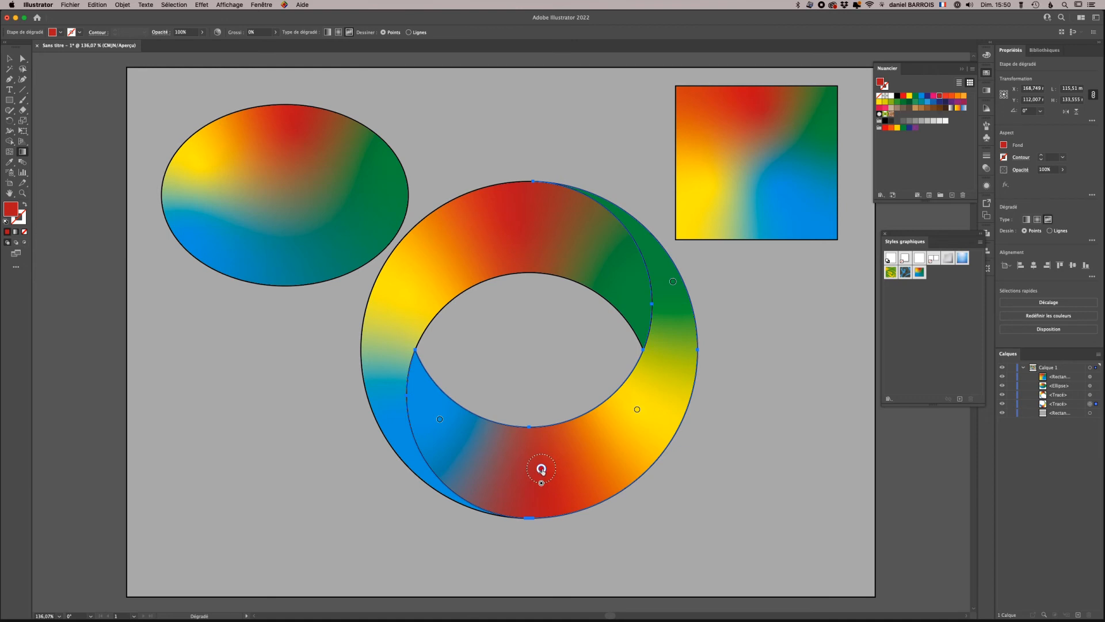
Step: Delete the added red and yellow points from the lower crescent's gradient
{"action": "key", "text": "Delete"}
{"action": "left_click", "coordinate": [637, 410]}
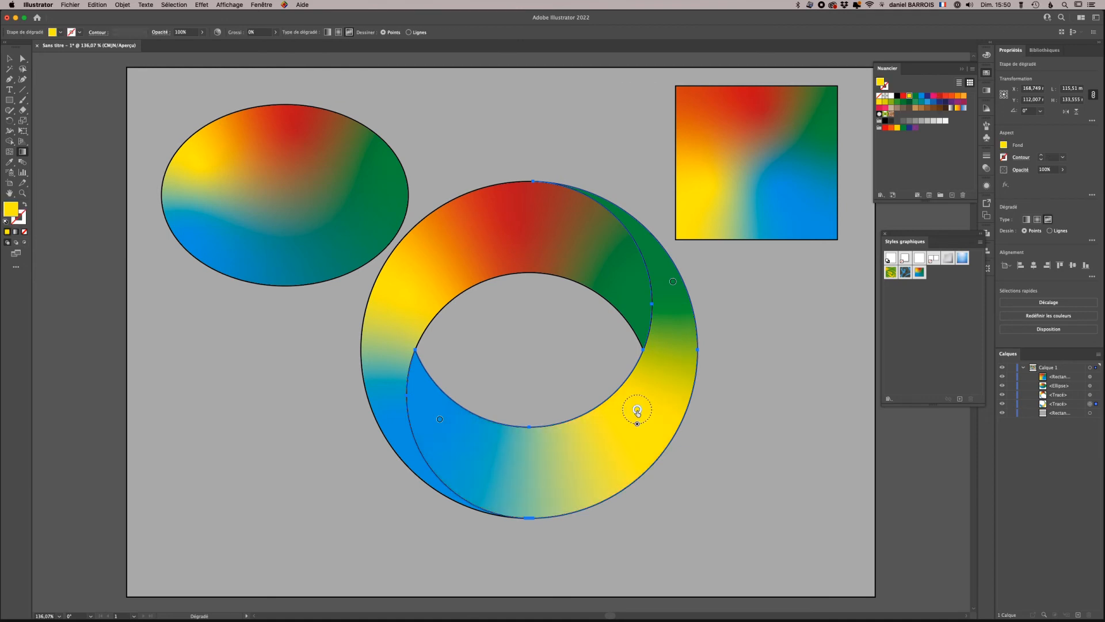
{"action": "key", "text": "Delete"}
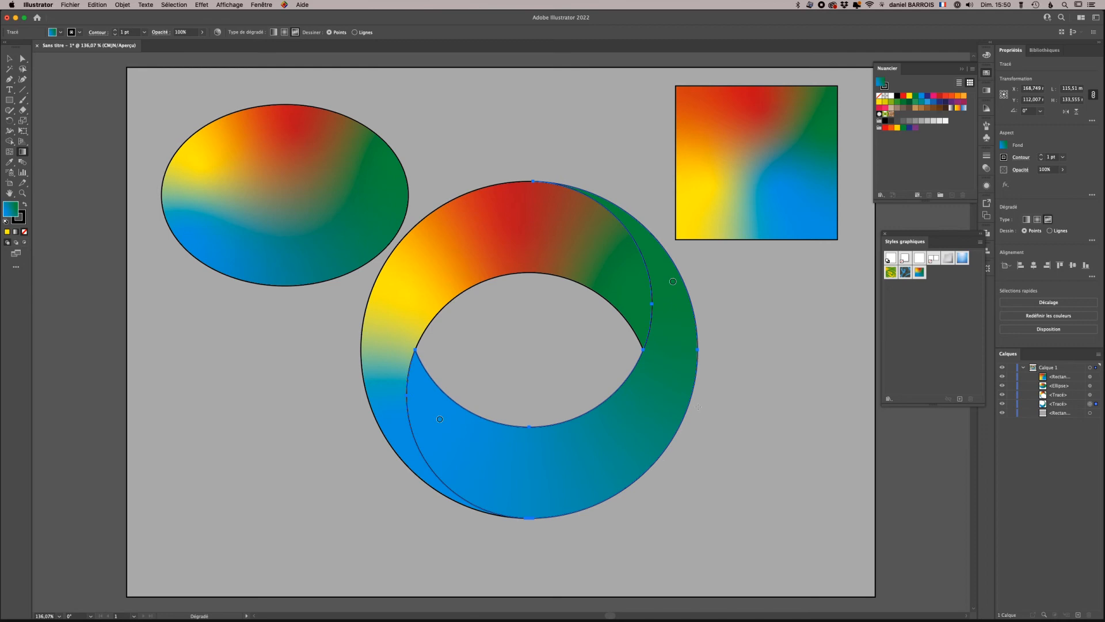
Step: Select the upper-right rectangle and open its freeform gradient for editing with the gradient options displayed
{"action": "left_click", "coordinate": [9, 58]}
{"action": "left_click", "coordinate": [742, 175]}
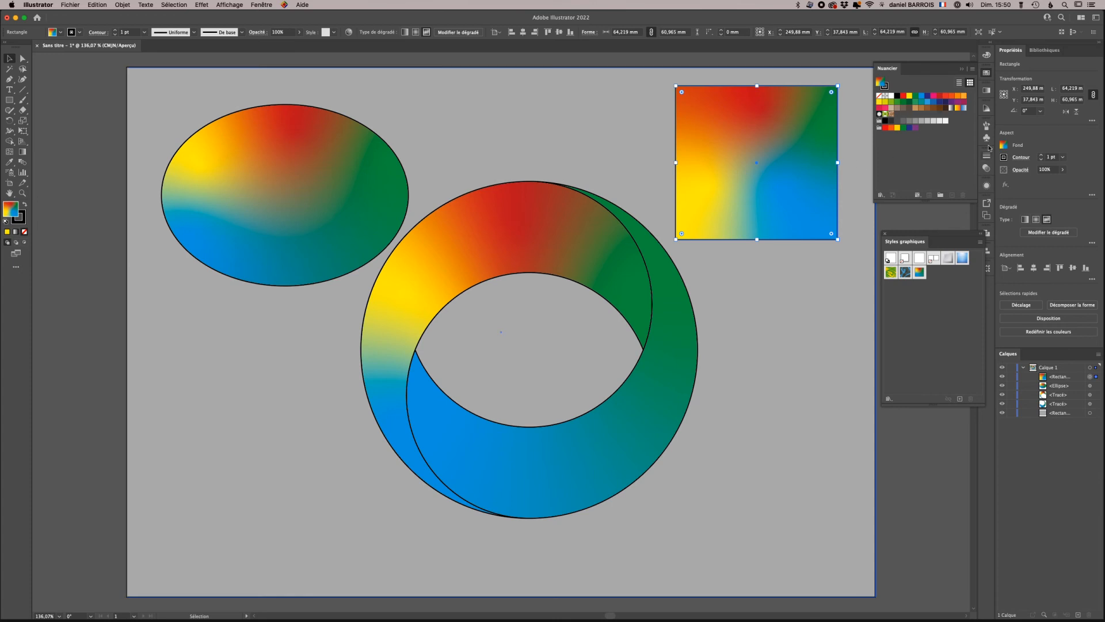
{"action": "left_click", "coordinate": [987, 91]}
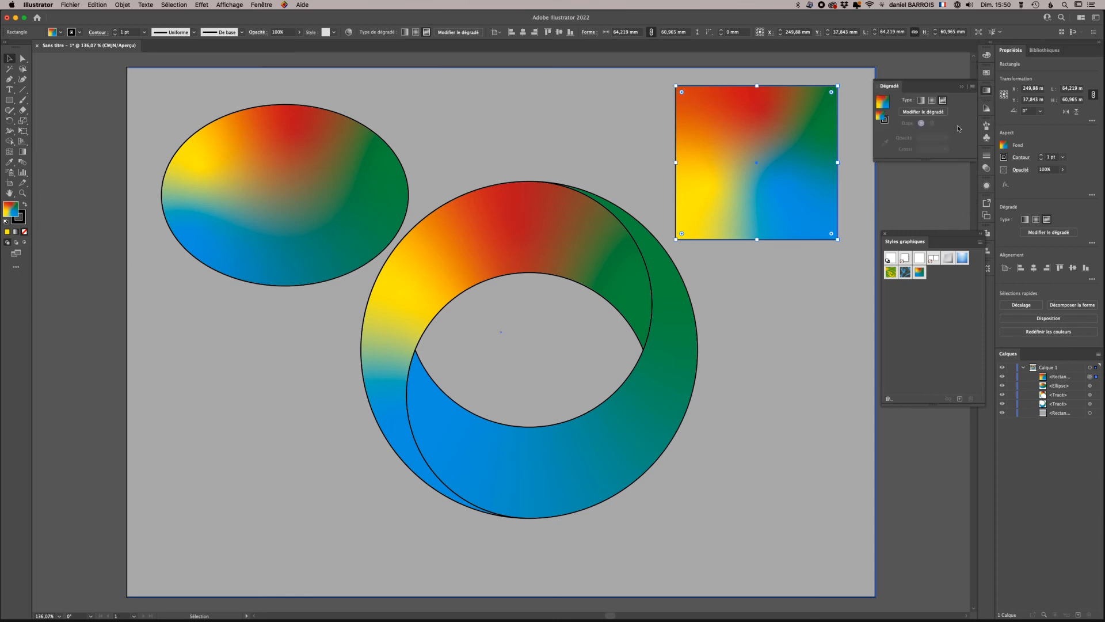
{"action": "left_click", "coordinate": [923, 112]}
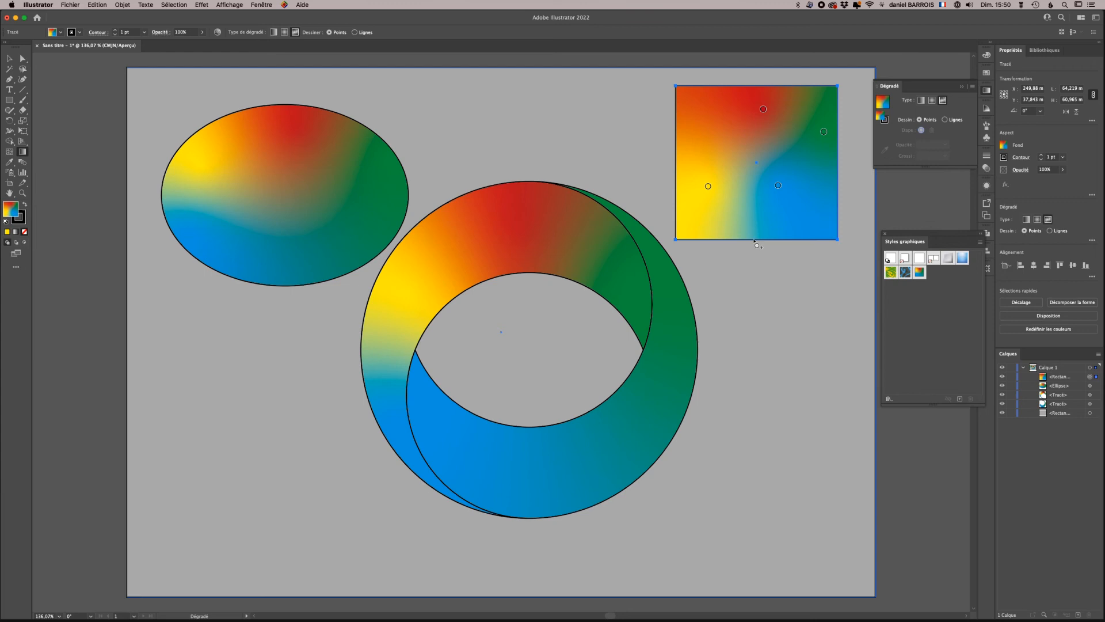
Step: Try removing the rectangle's yellow gradient point by pulling it outside the shape, and undo the removal
{"action": "left_click", "coordinate": [708, 186]}
{"action": "left_click_drag", "start_coordinate": [683, 259], "coordinate": [671, 397]}
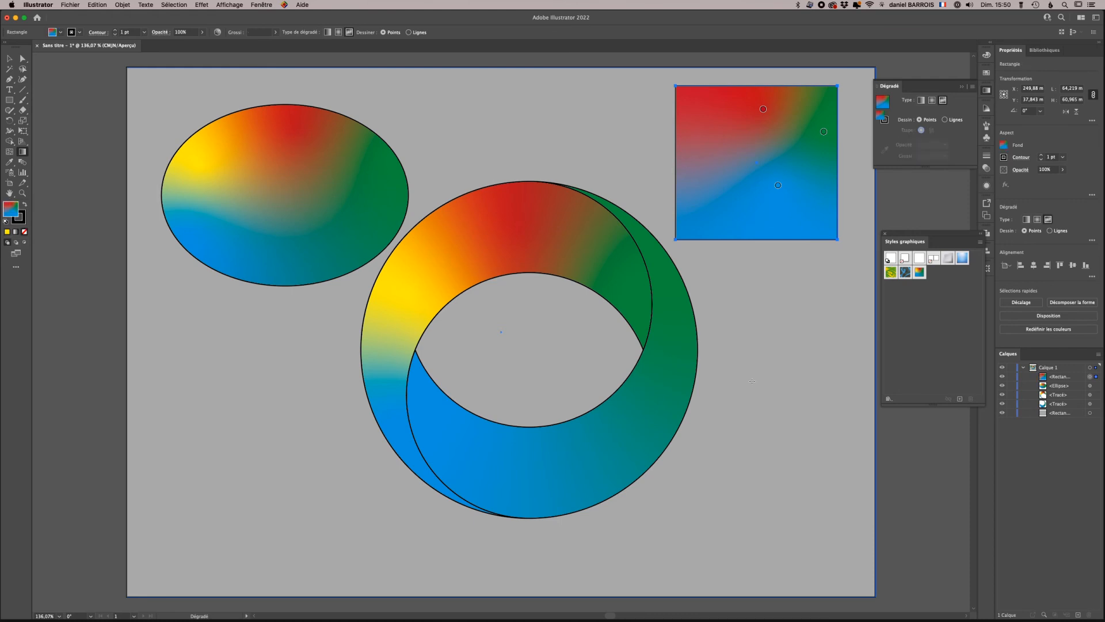
{"action": "key", "text": "super+z"}
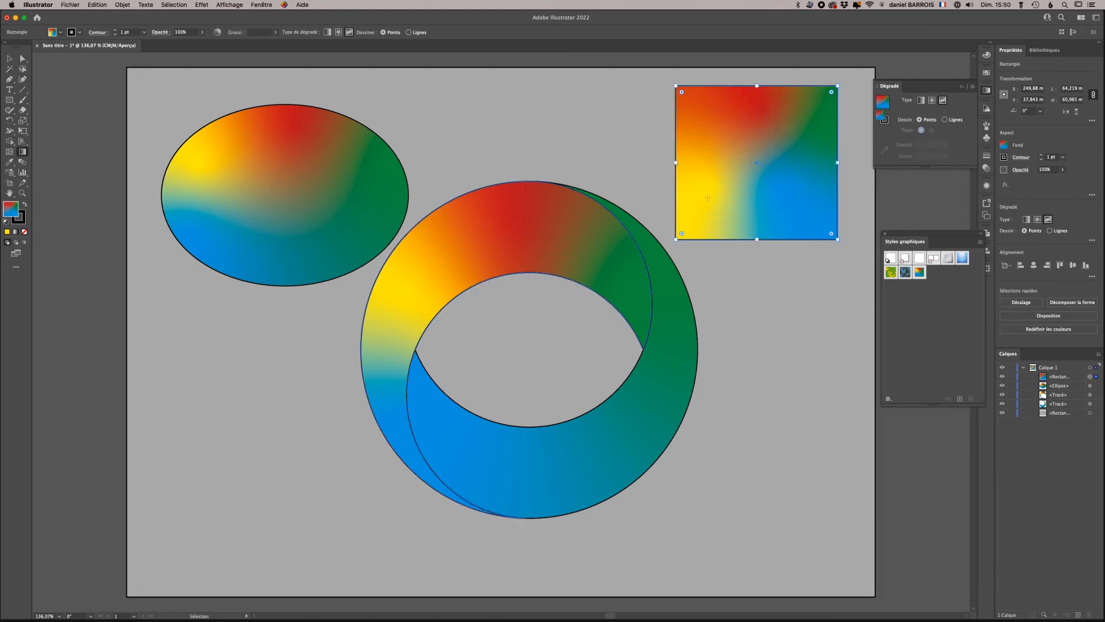
Step: Select the rectangle's yellow gradient point and examine its color choices as swatches and as CMYK sliders
{"action": "left_click", "coordinate": [708, 187]}
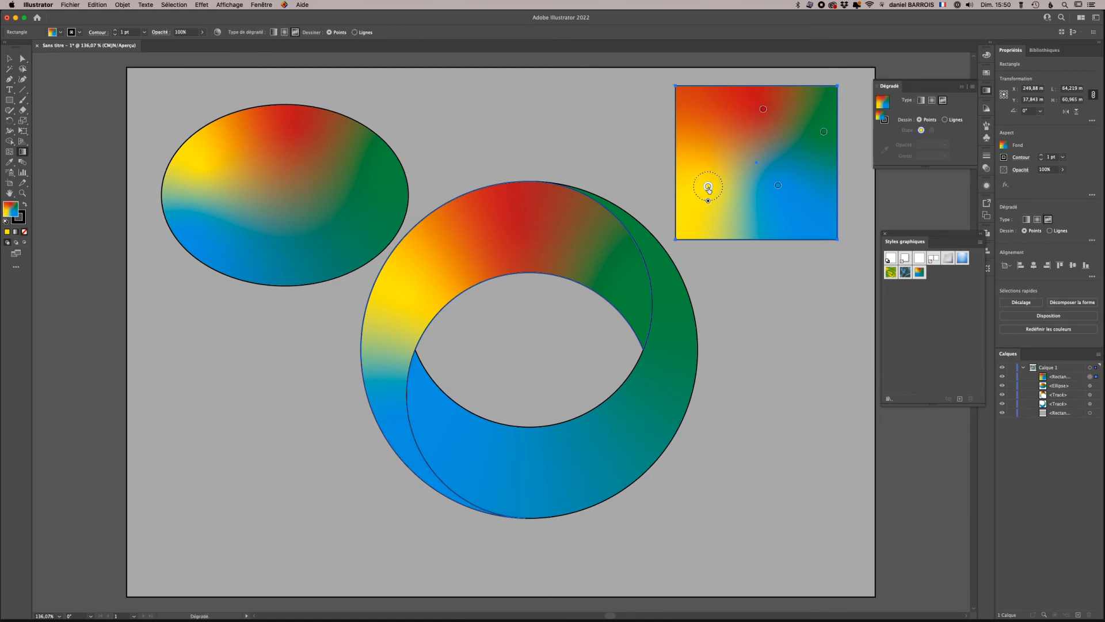
{"action": "left_click", "coordinate": [1005, 146]}
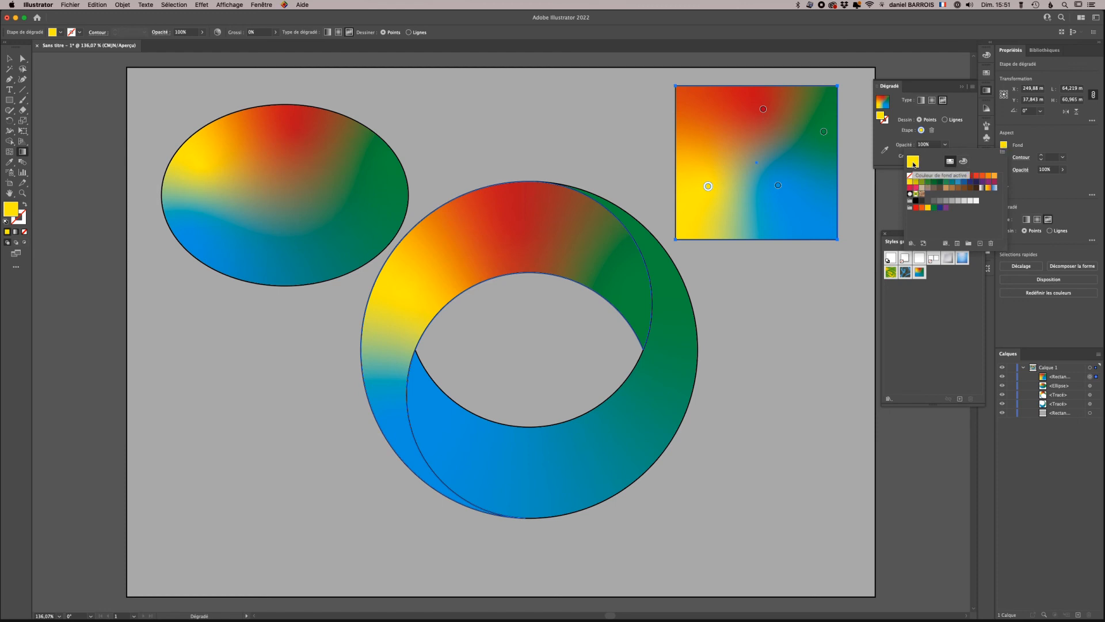
{"action": "left_click", "coordinate": [965, 162]}
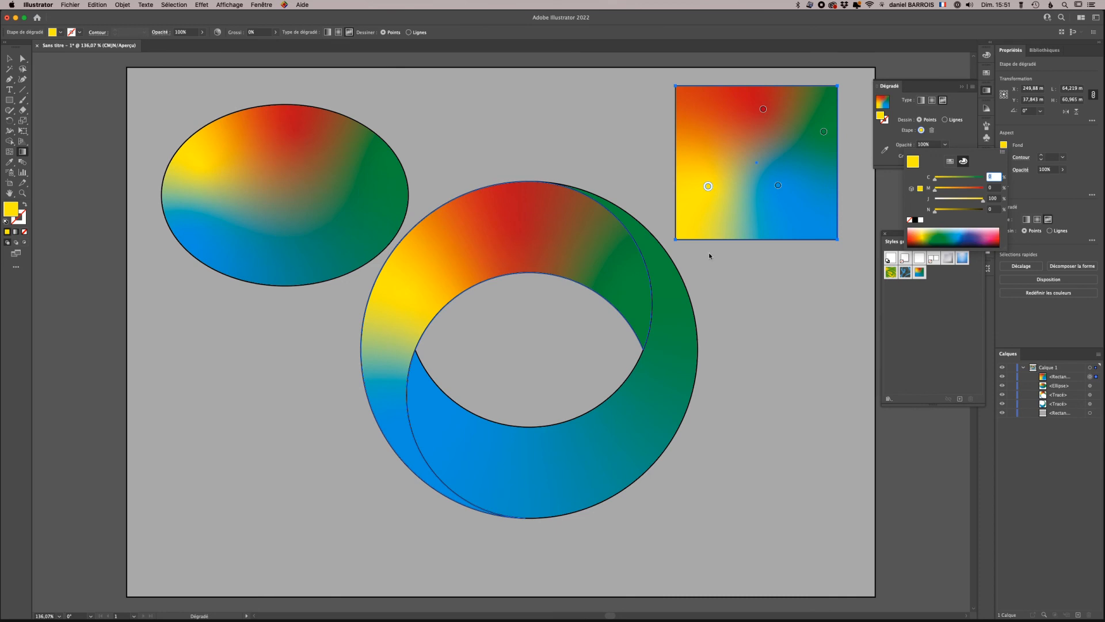
Step: Remove the red point from the rectangle's freeform gradient by pulling it outside the shape
{"action": "left_click", "coordinate": [763, 110]}
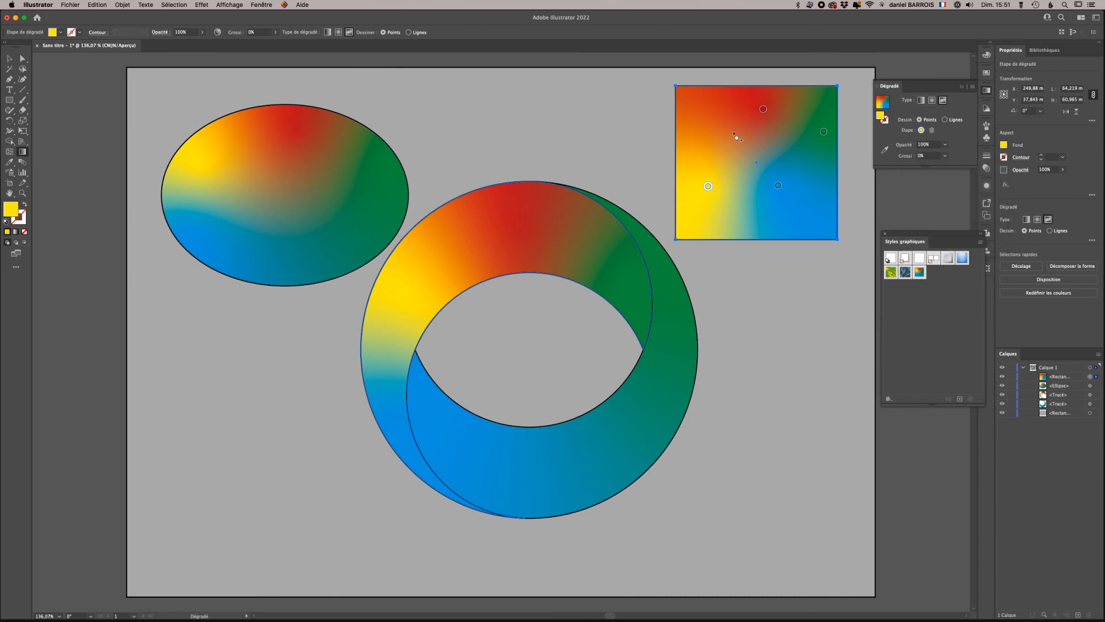
{"action": "left_click_drag", "start_coordinate": [763, 110], "coordinate": [526, 469]}
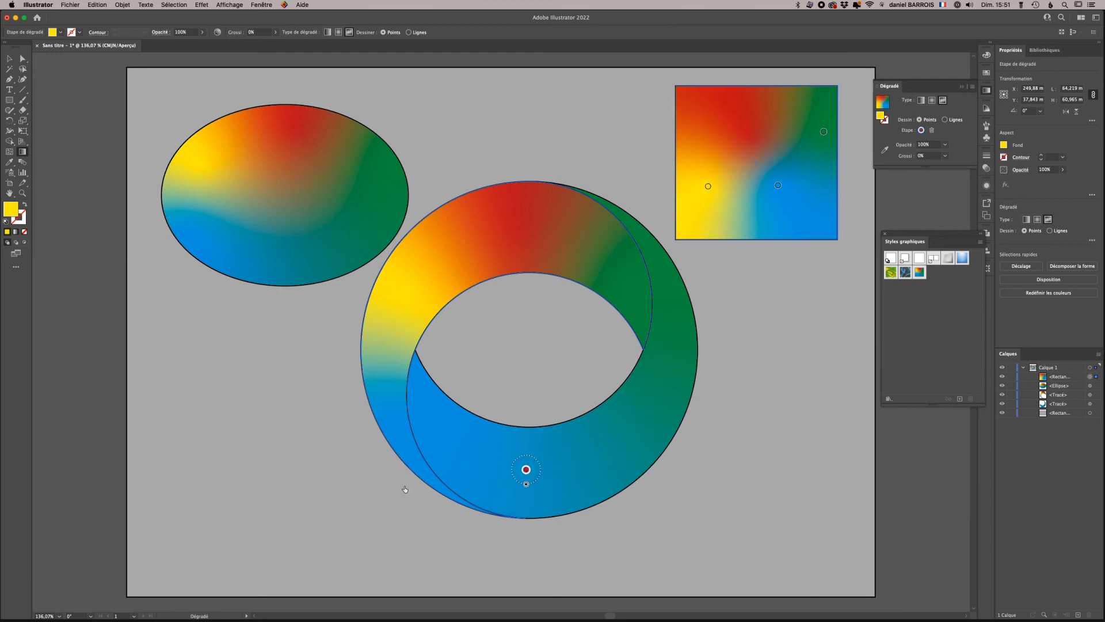
{"action": "key", "text": "Delete"}
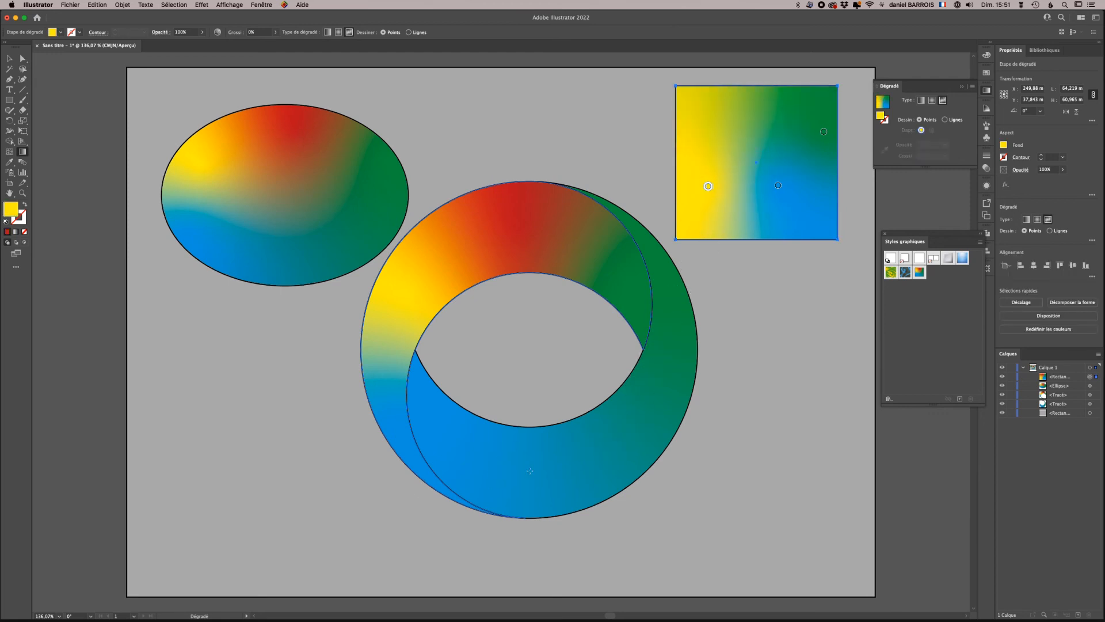